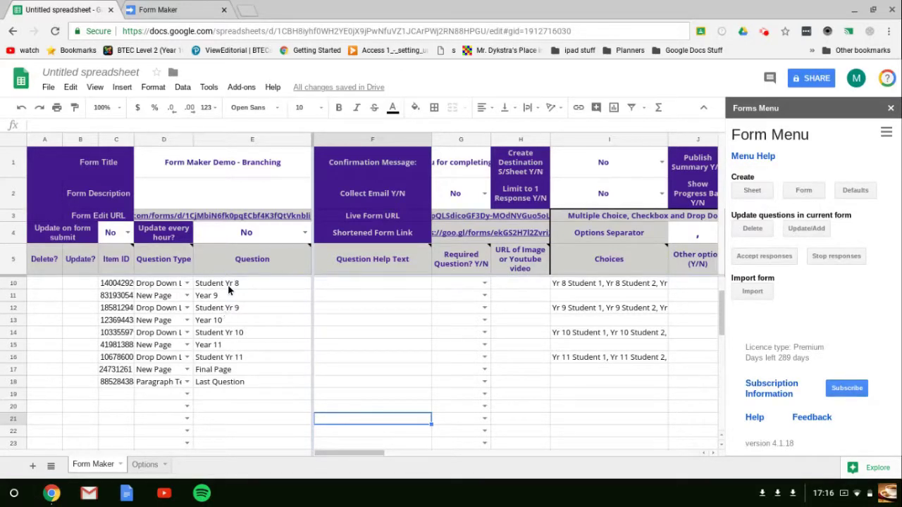
Generate a navigation rules sheet from the Form Maker sheet using the sidebar's Navigation section
scroll(240, 296, "up", 1)
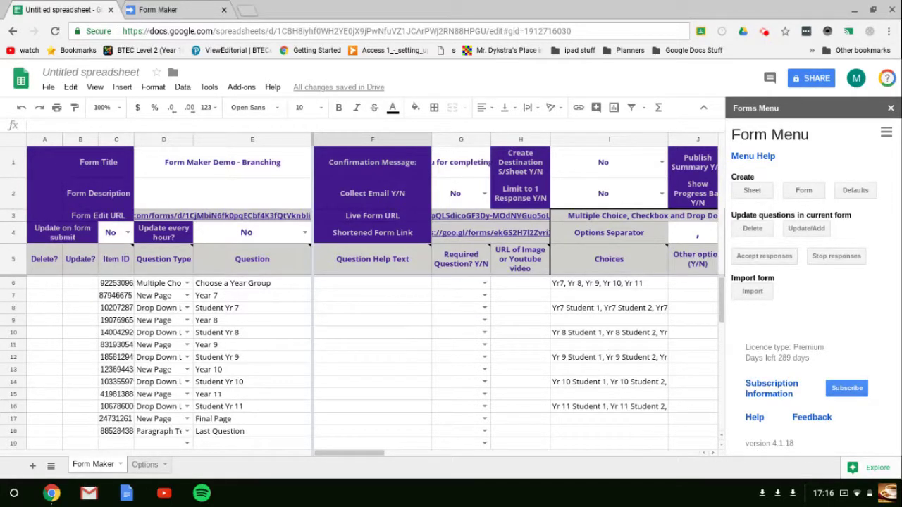
left_click(886, 132)
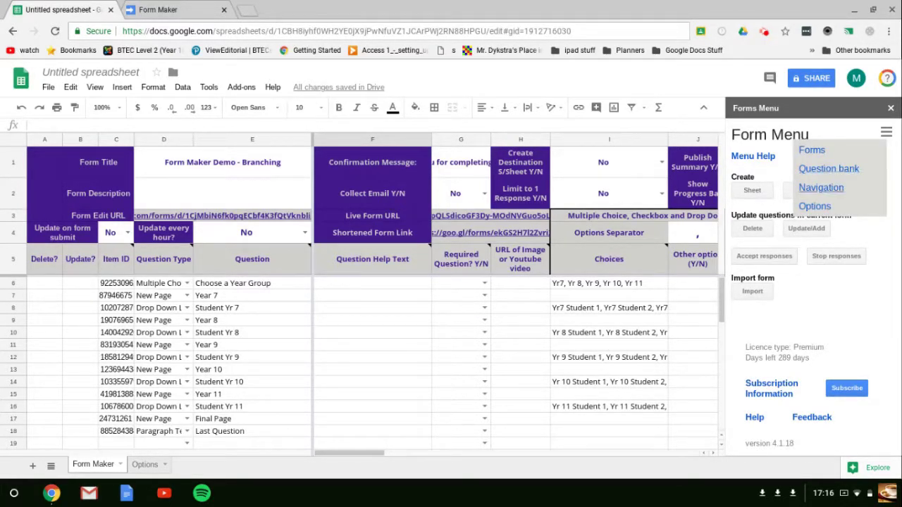
left_click(821, 187)
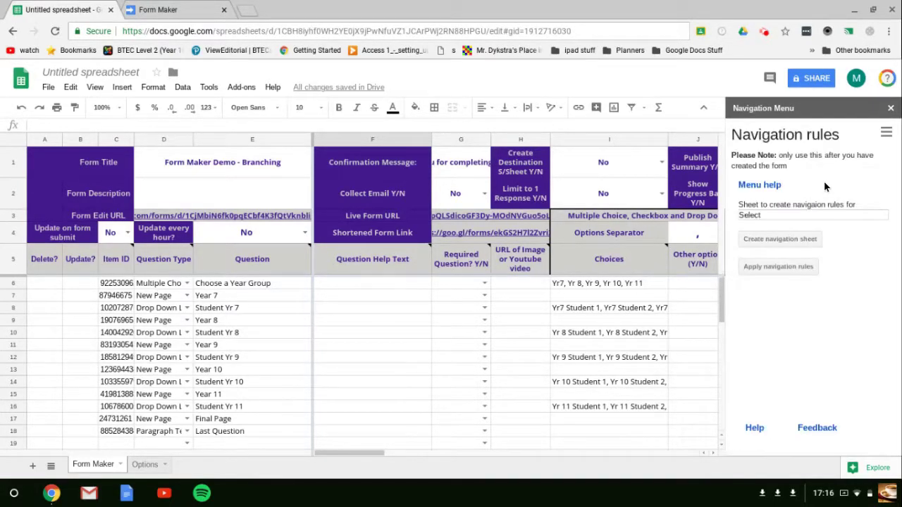
left_click(813, 215)
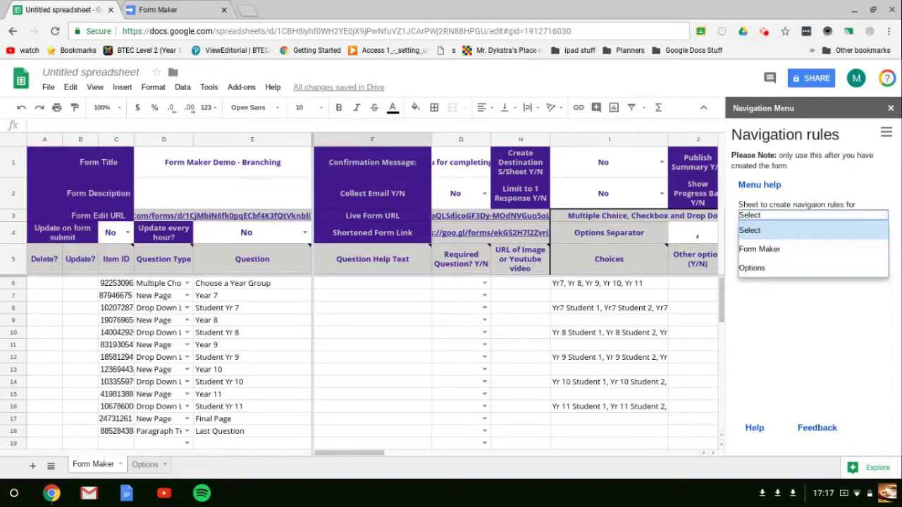
left_click(784, 245)
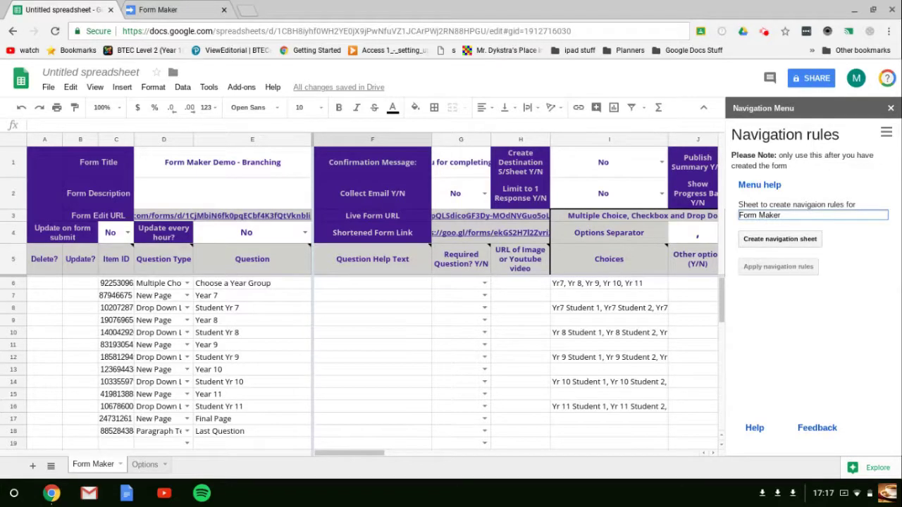
left_click(780, 239)
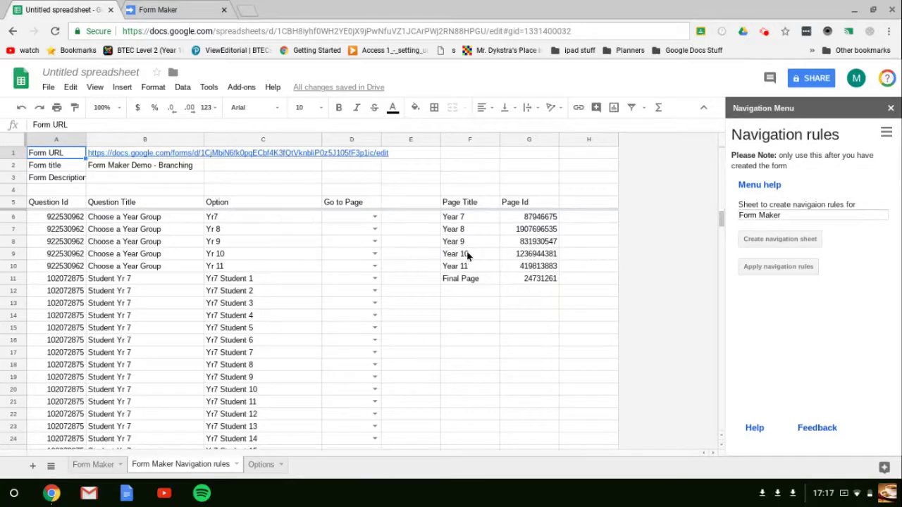
In Go to Page, route Yr7–Yr 11 to the Year 7–Year 11 pages and Yr7 Student 1 to Final Page
left_click(375, 217)
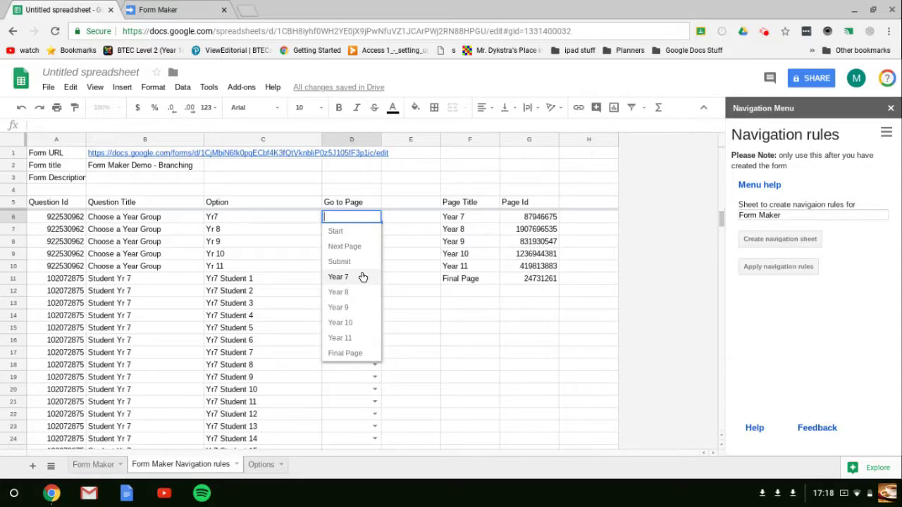
left_click(362, 277)
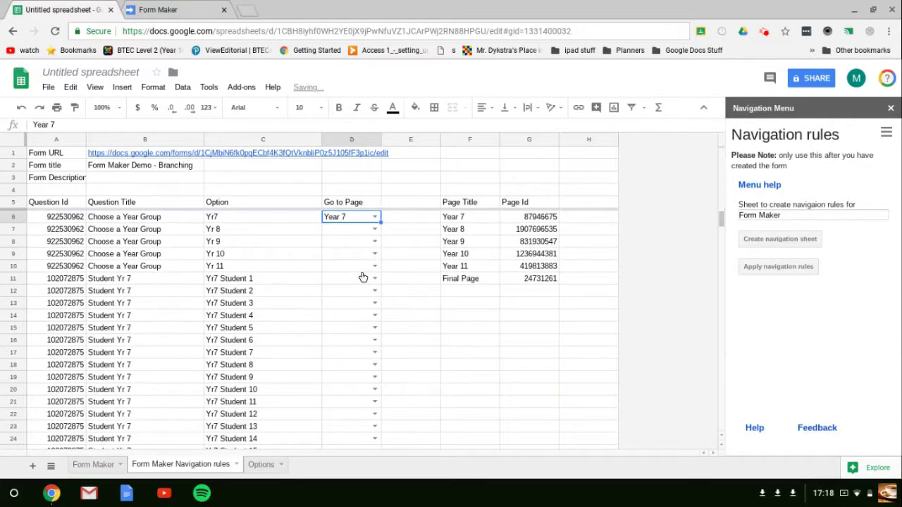
left_click(376, 232)
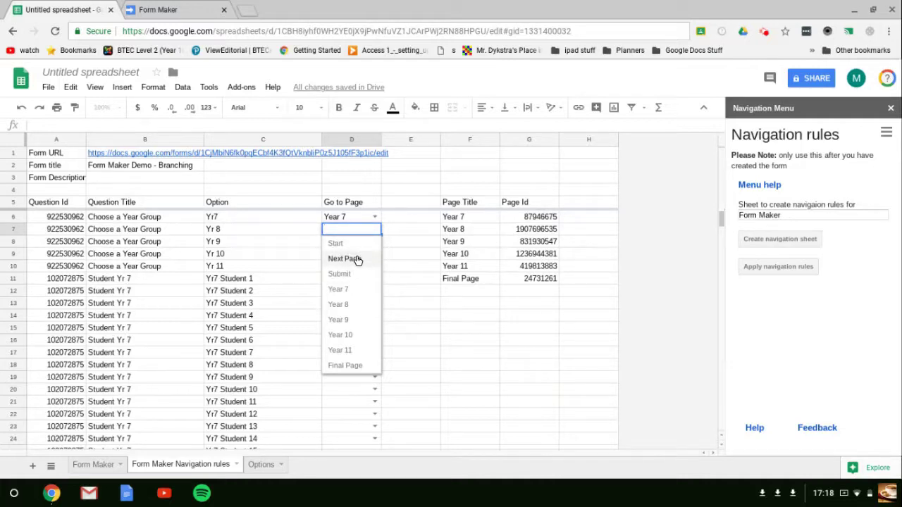
left_click(351, 310)
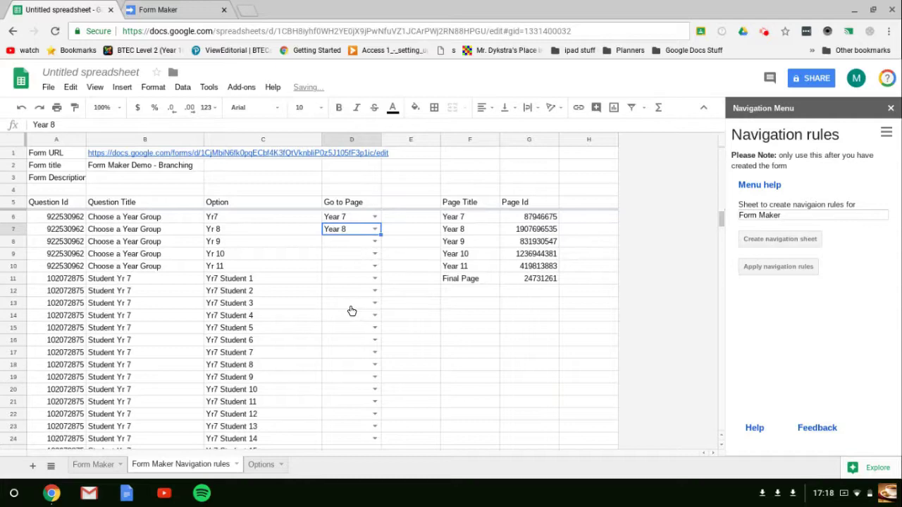
left_click(371, 243)
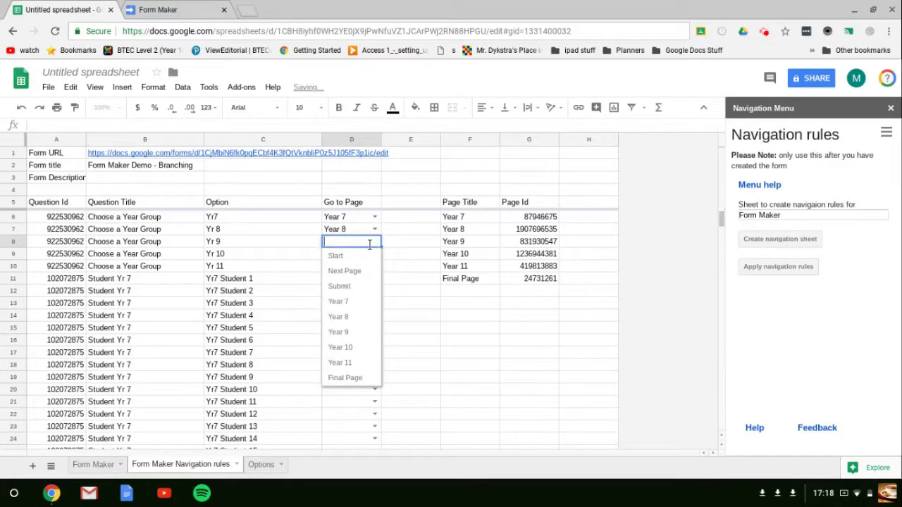
left_click(352, 332)
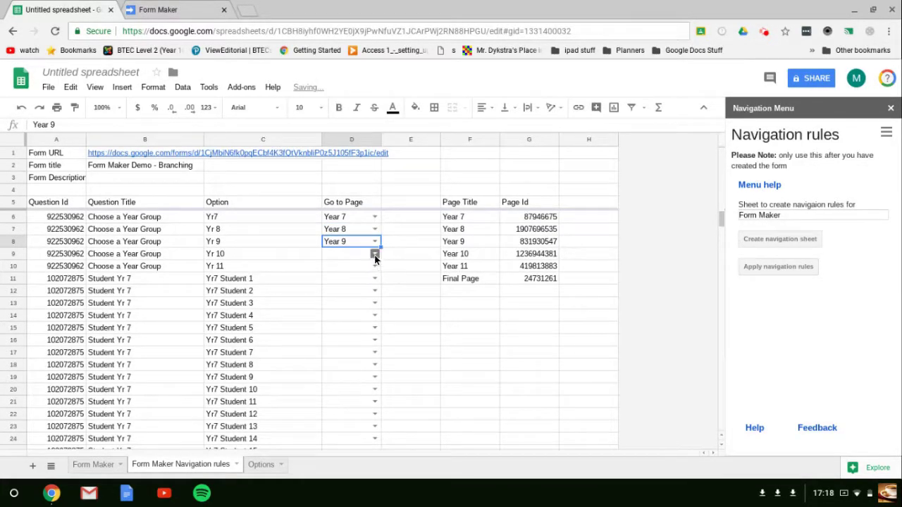
left_click(375, 255)
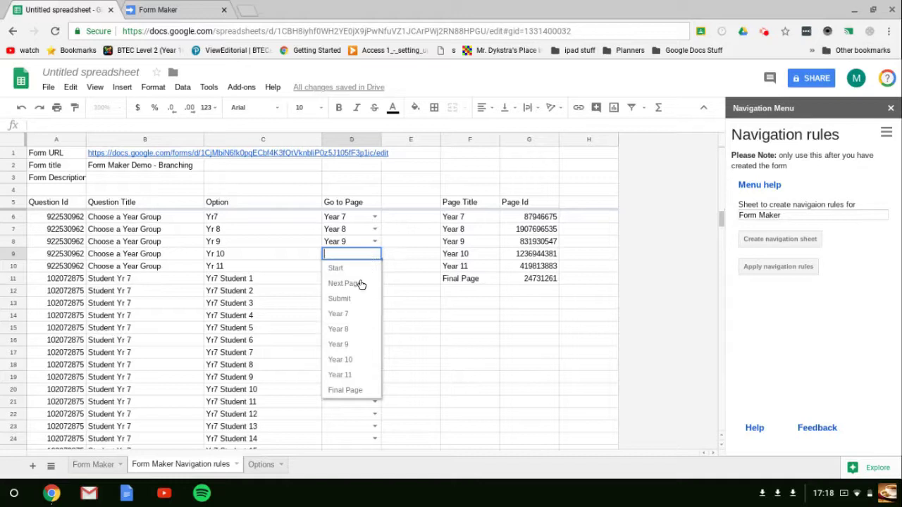
left_click(354, 360)
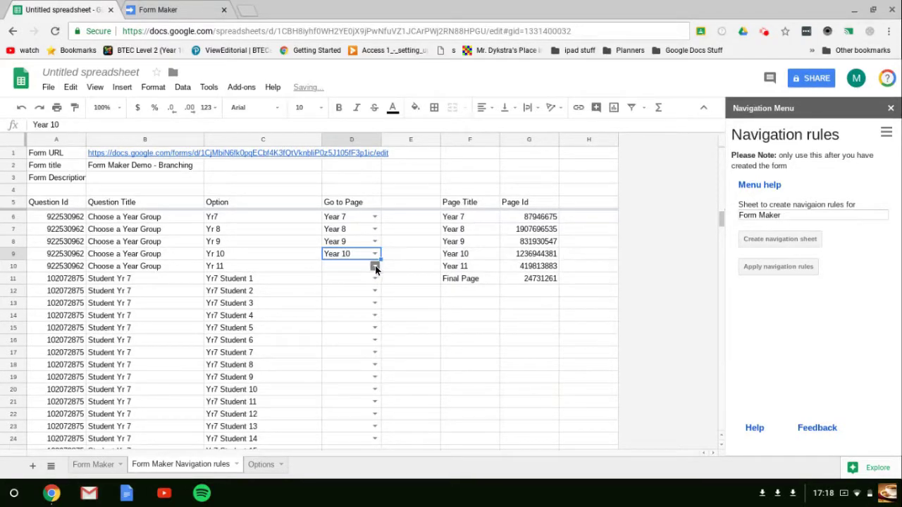
left_click(374, 266)
left_click(358, 389)
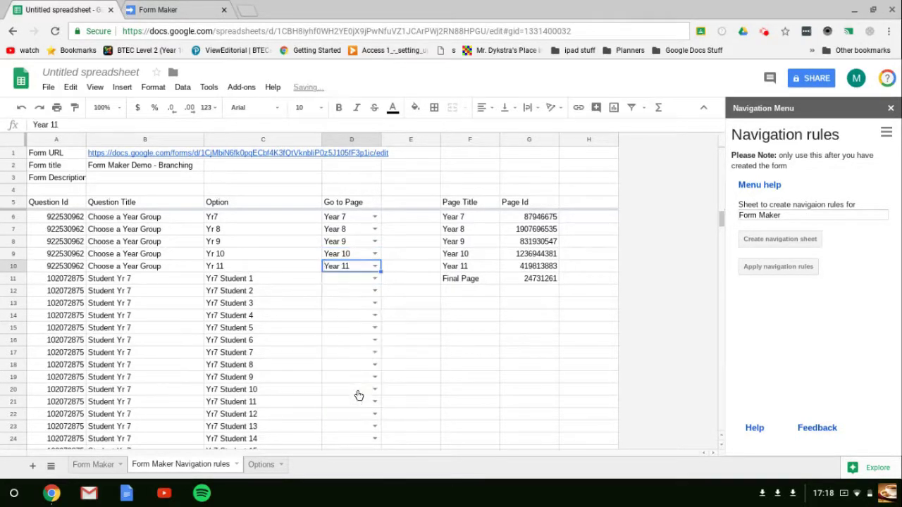
left_click(374, 278)
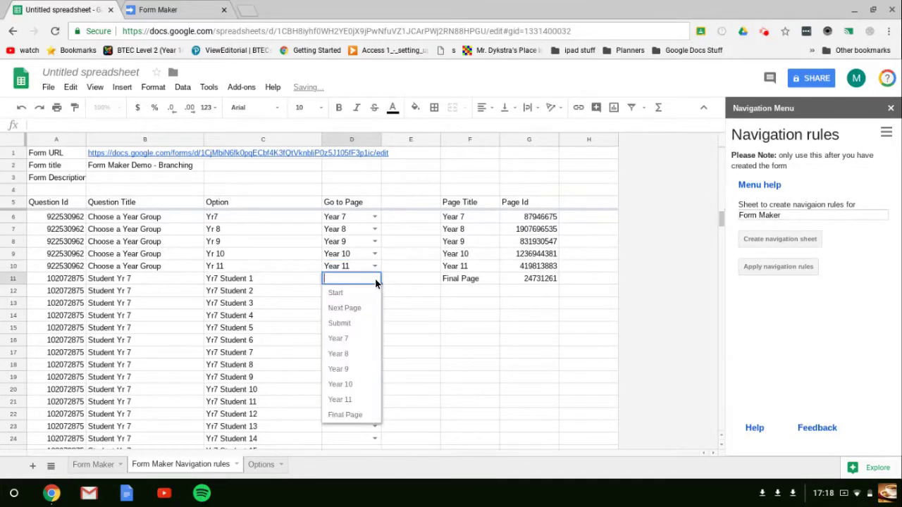
left_click(339, 418)
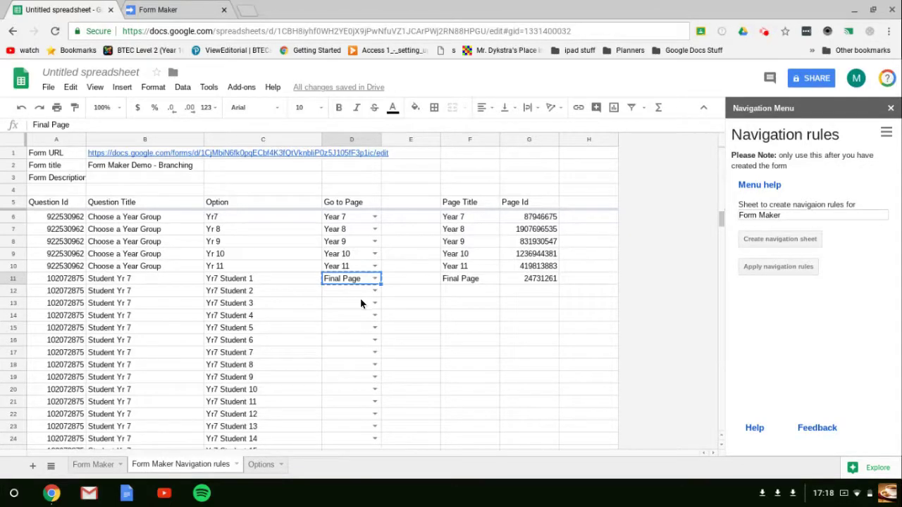
Paste Final Page into Go to Page for every student option from row 11 to the last row
left_click(346, 290)
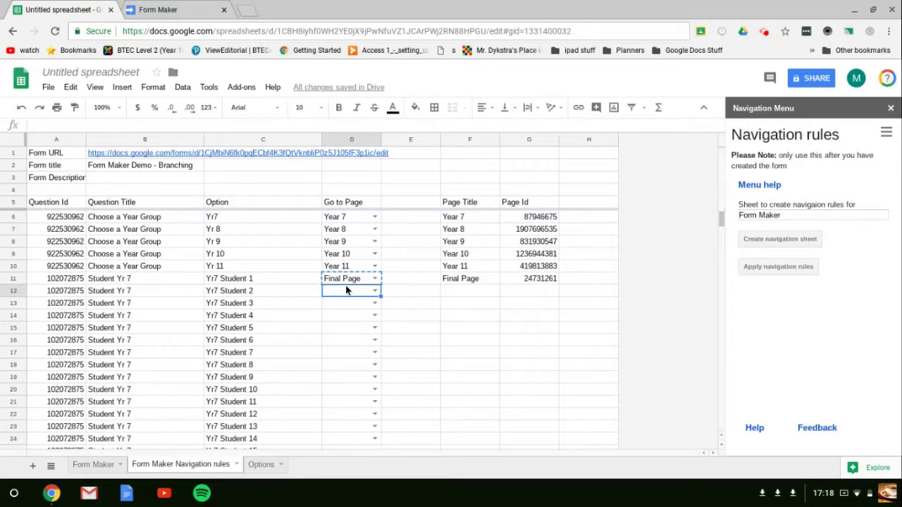
key("Left")
key("Left")
key("Right")
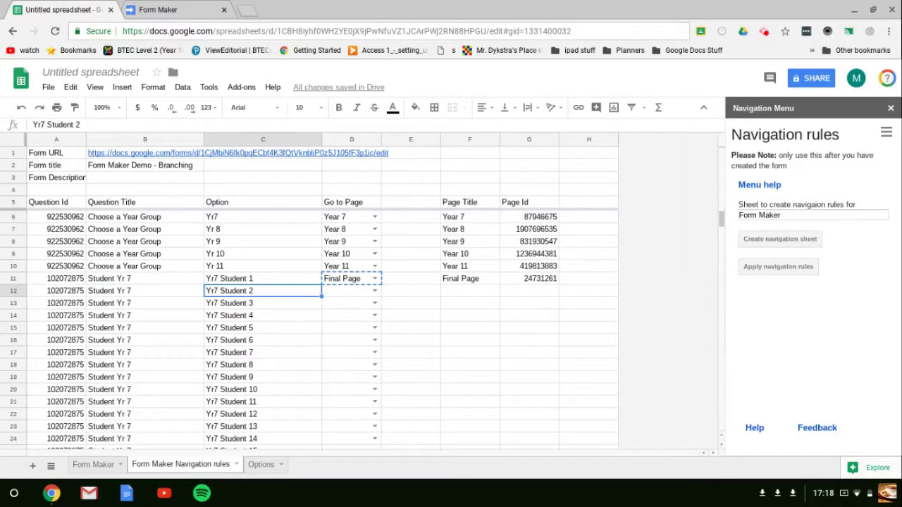
key("ctrl+Down")
key("Right")
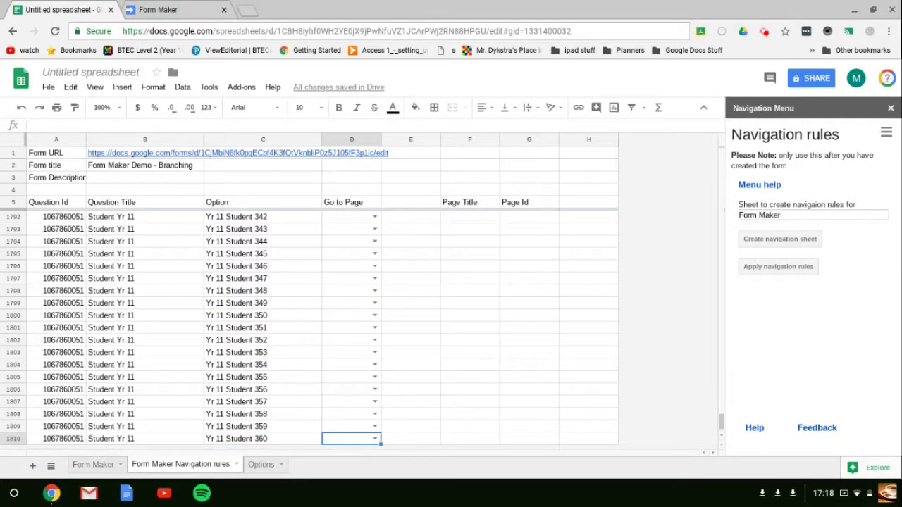
key("ctrl+shift+Up")
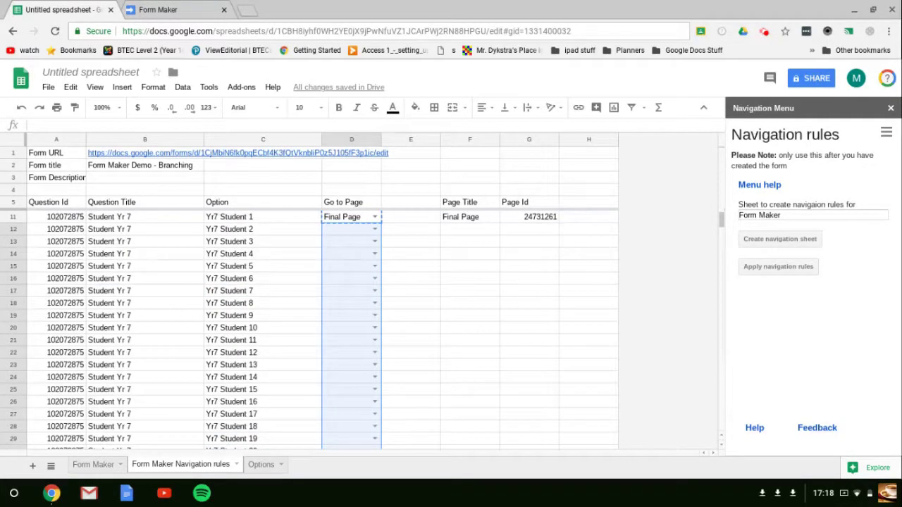
type("Final Page")
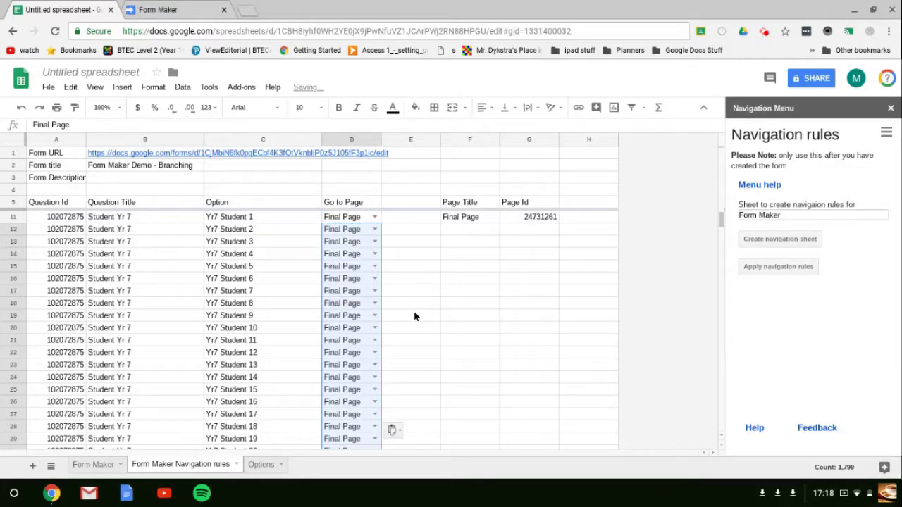
Apply the navigation rules to the form, then go to the Form Maker sheet
scroll(397, 346, "up", 2)
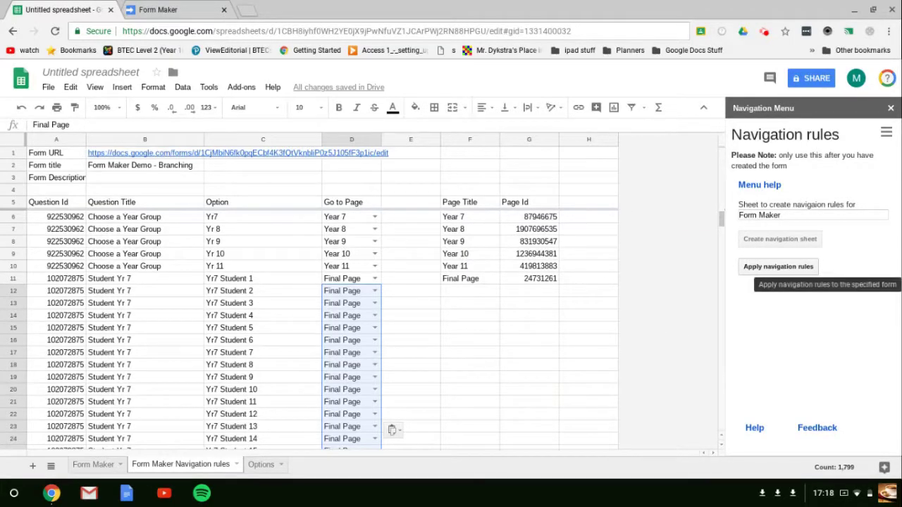
left_click(778, 267)
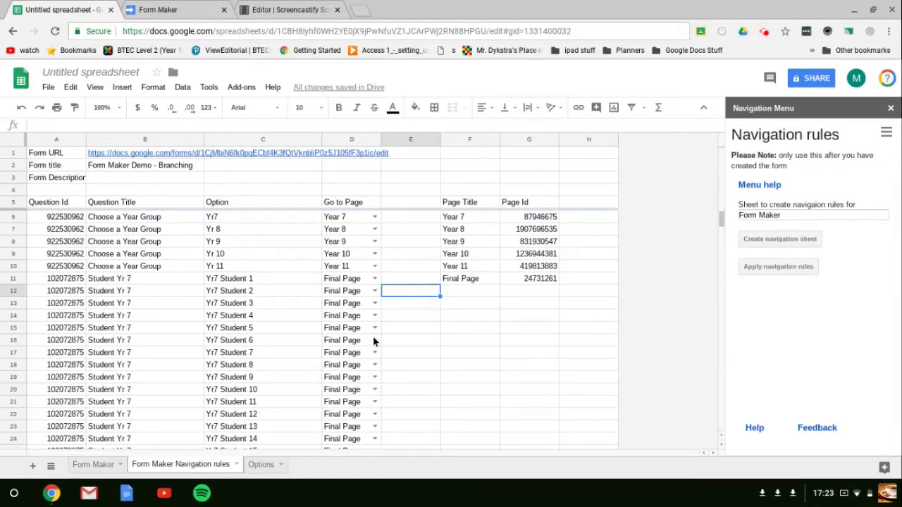
left_click(99, 467)
left_click(99, 467)
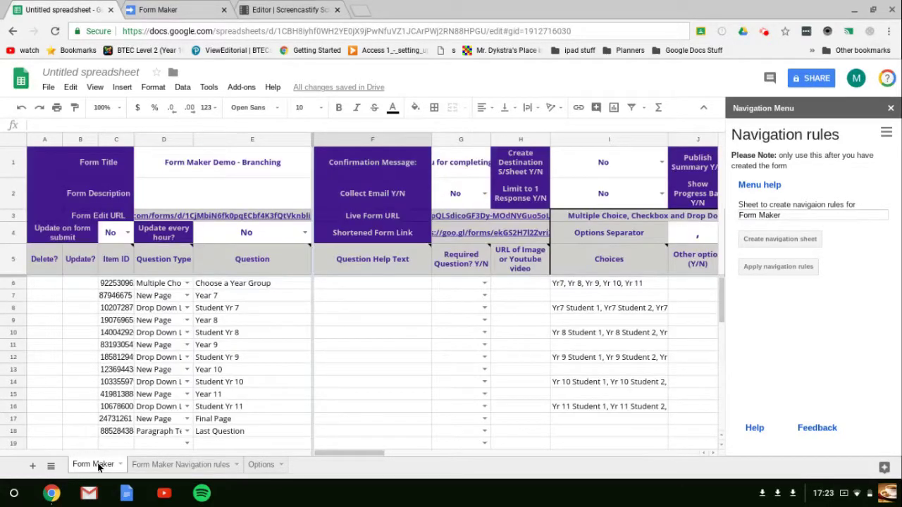
Open the live form and choose Yr 8 as the year group
left_click(456, 216)
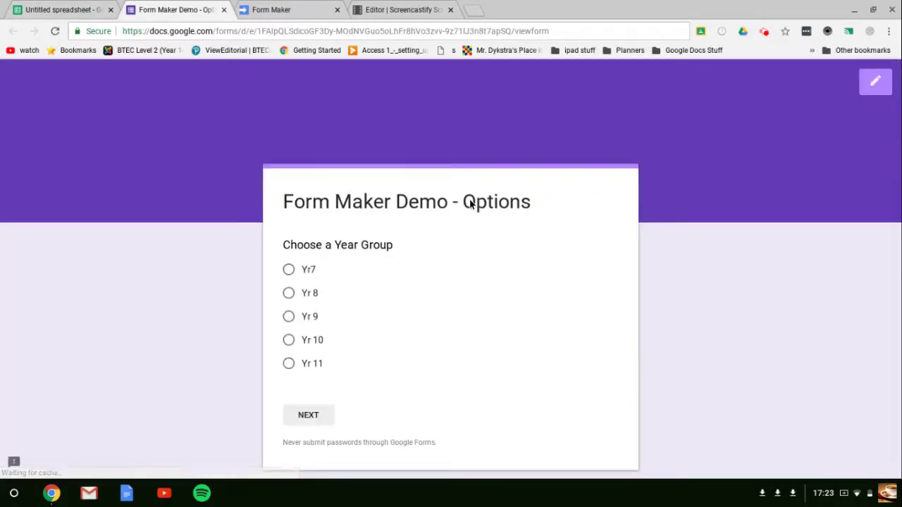
left_click(289, 294)
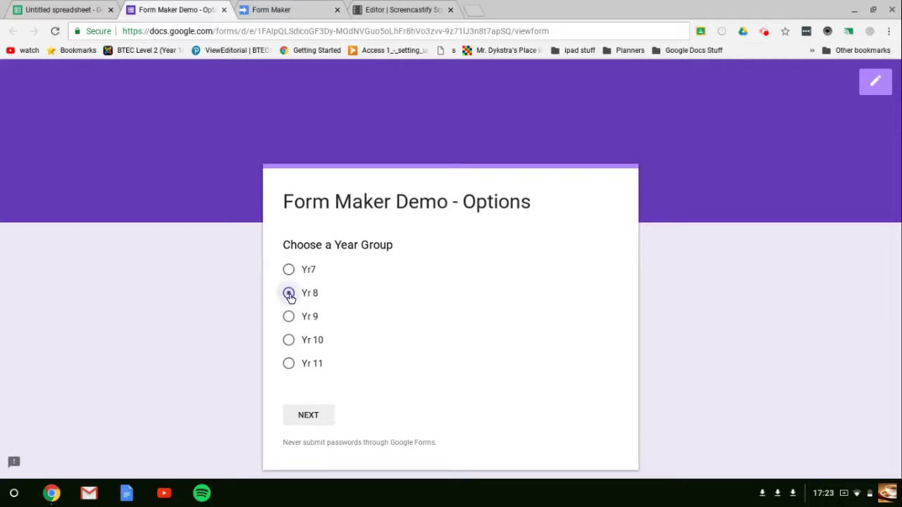
left_click(311, 417)
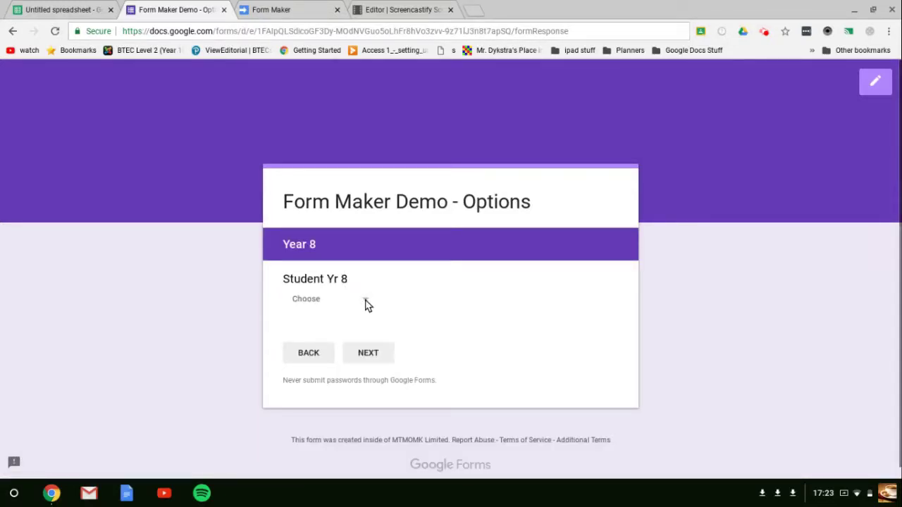
Select Yr 8 Student 359 on the Year 8 page and submit from the Final Page
left_click(365, 305)
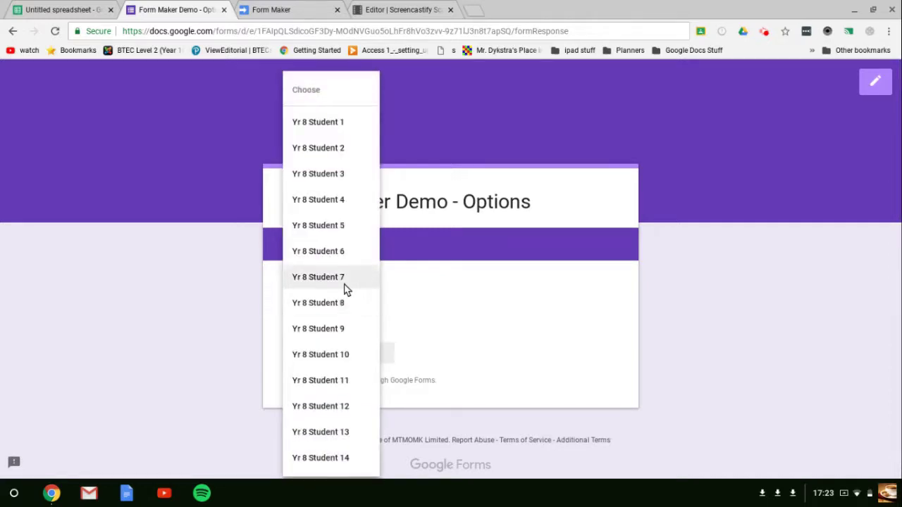
scroll(345, 289, "down", 20)
scroll(346, 289, "down", 20)
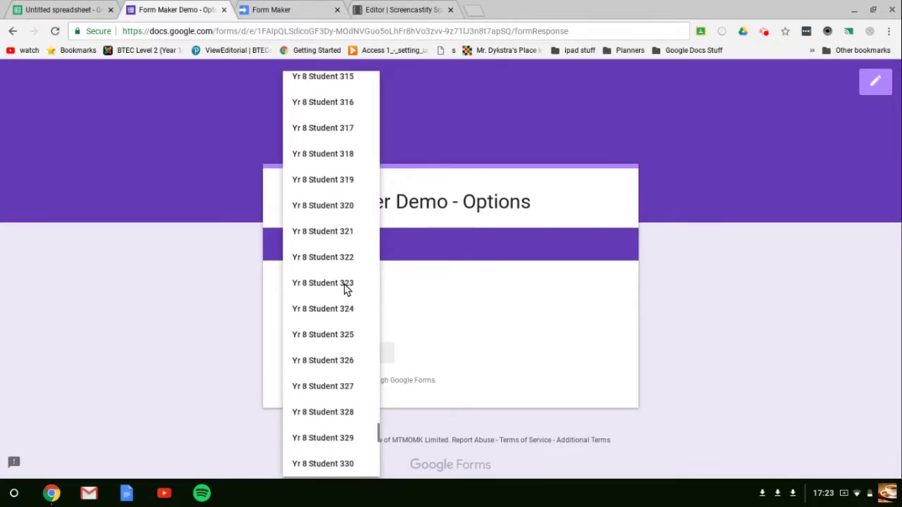
left_click(345, 435)
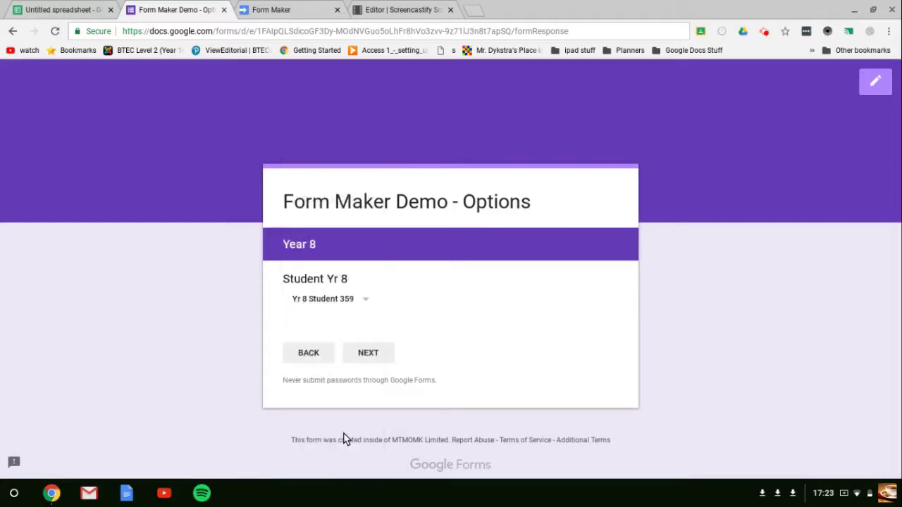
left_click(373, 362)
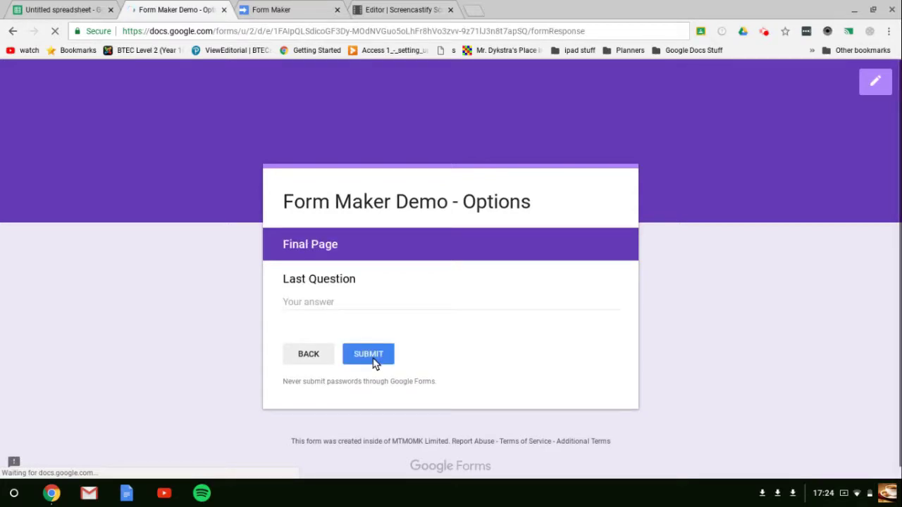
left_click(371, 357)
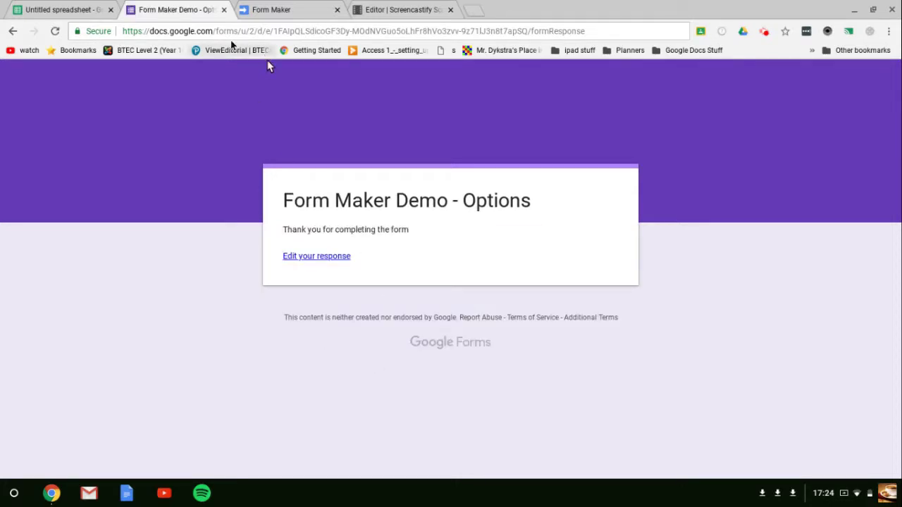
Edit the response, choose Yr 9, and confirm it leads to the Year 9 page
left_click(289, 256)
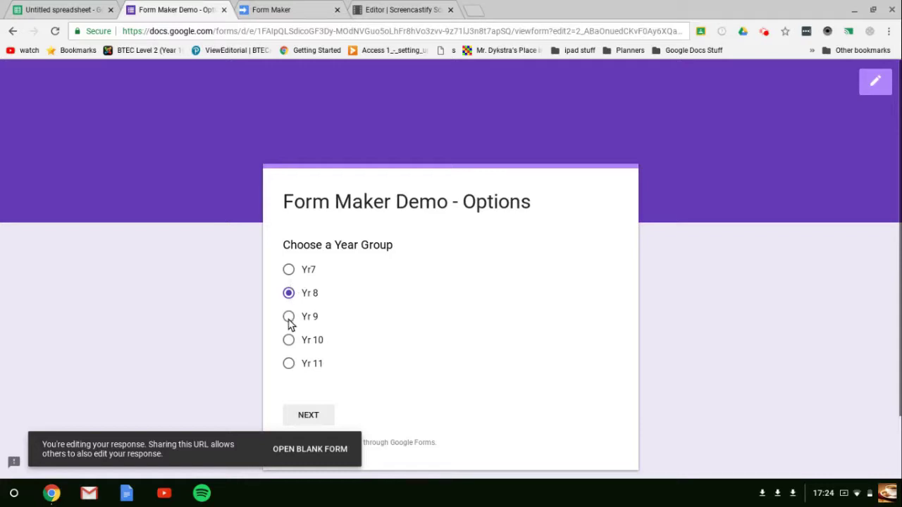
left_click(289, 321)
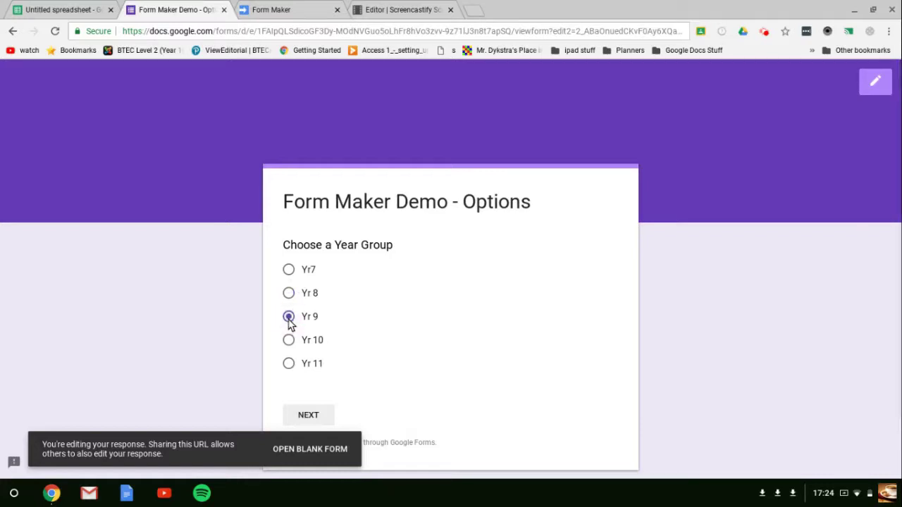
left_click(310, 416)
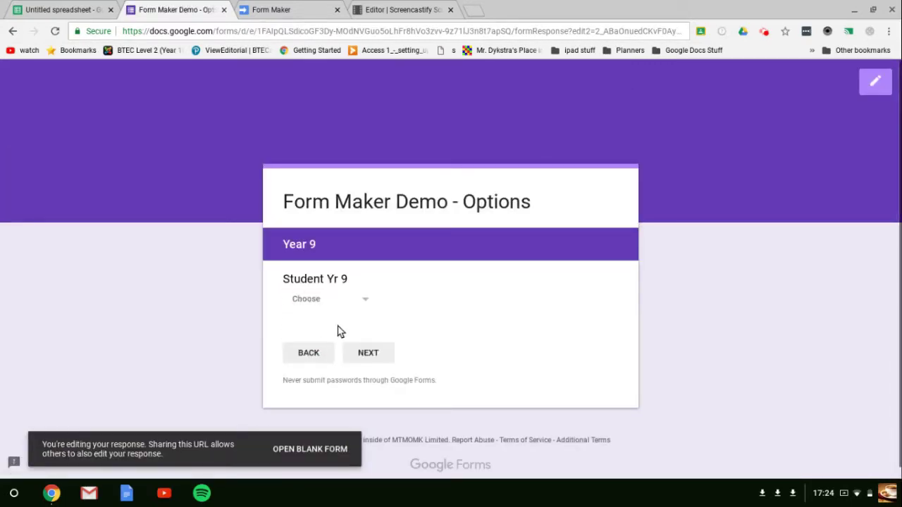
Go back, choose Yr 11, and continue to the Year 11 page
left_click(308, 356)
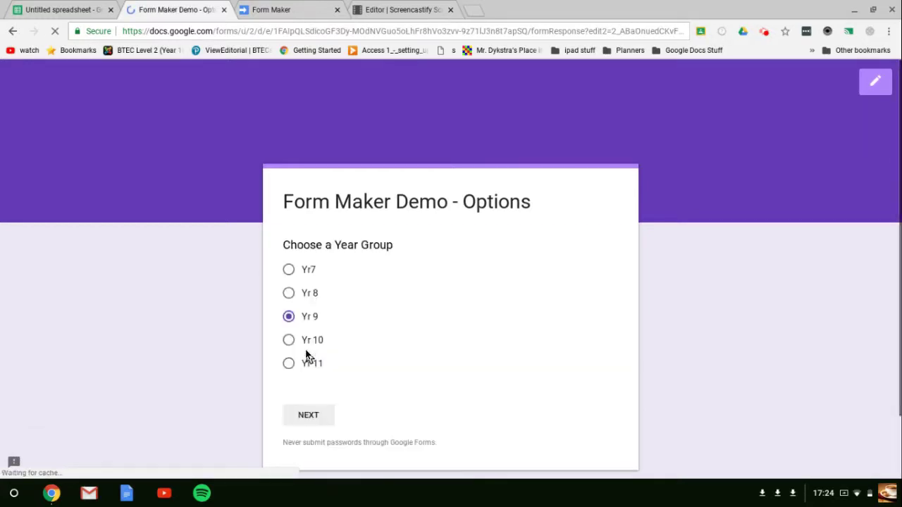
left_click(289, 364)
left_click(328, 420)
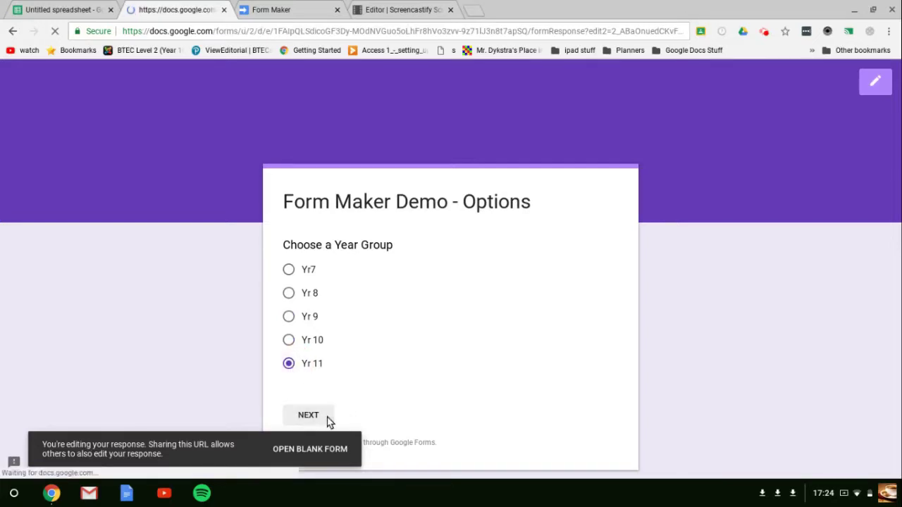